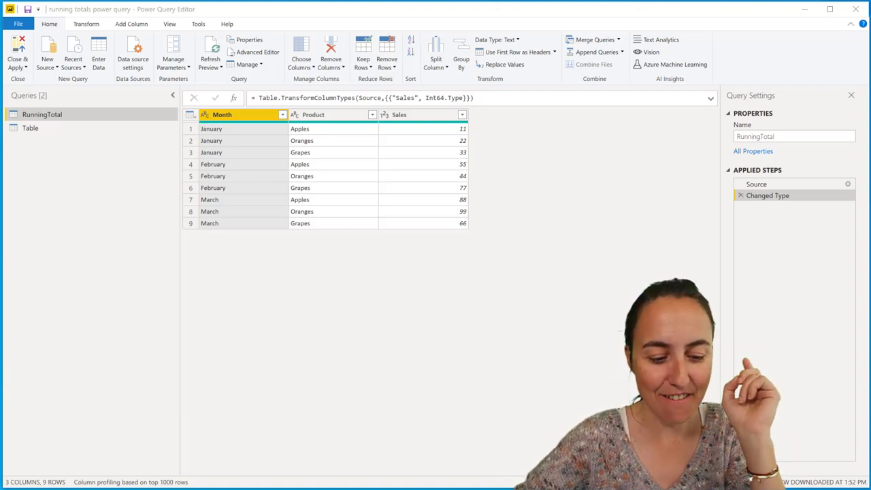
Switch to the List.Range documentation in the browser and read its syntax and the About description
key("alt+Tab")
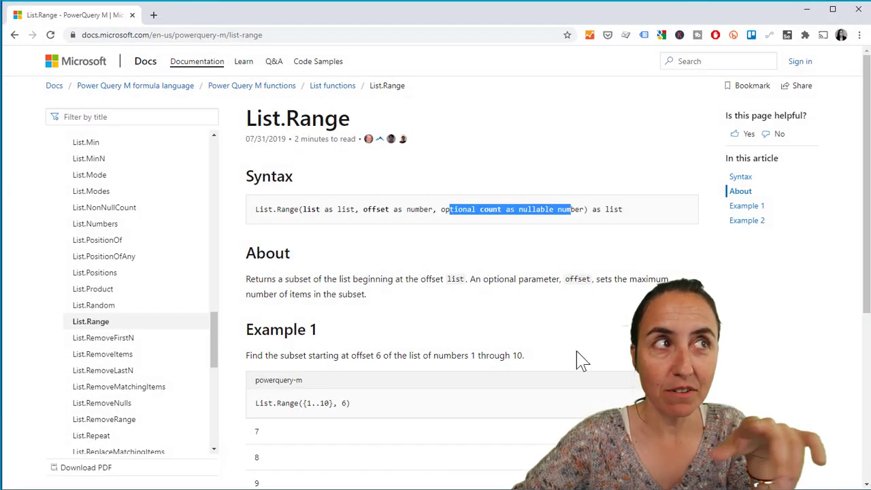
left_click(352, 159)
left_click_drag(246, 279, 375, 299)
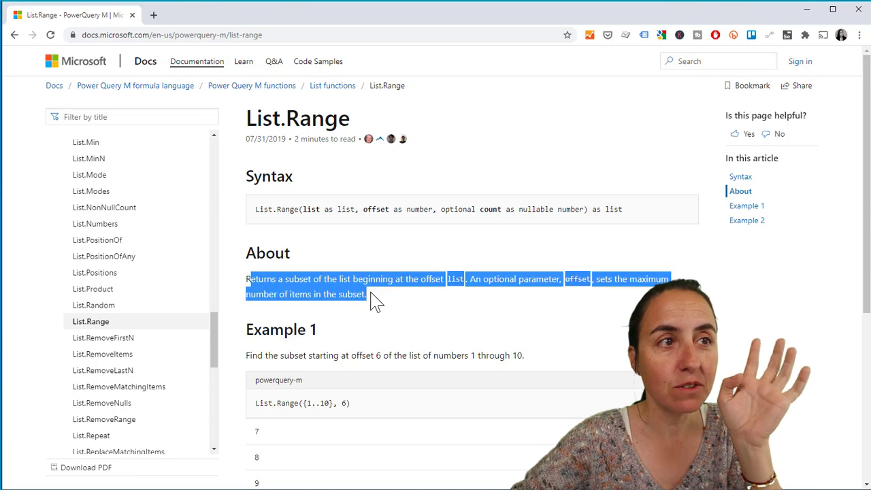
left_click(392, 298)
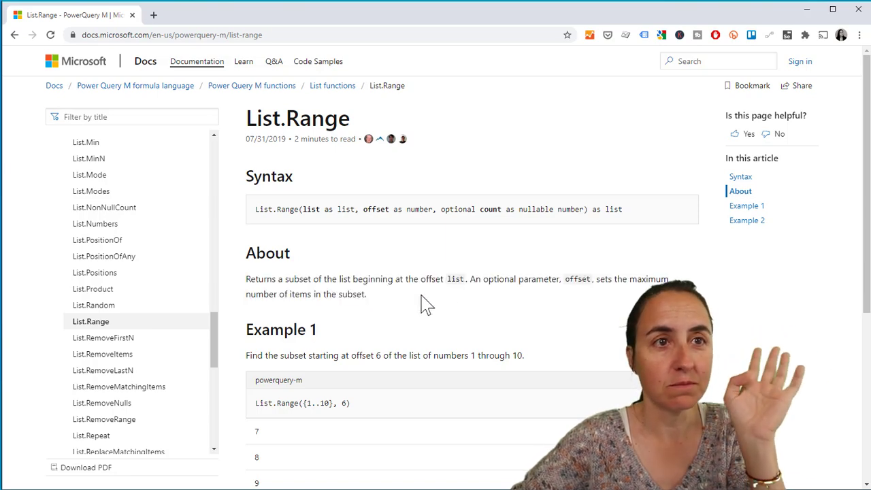
scroll(499, 297, "down", 1)
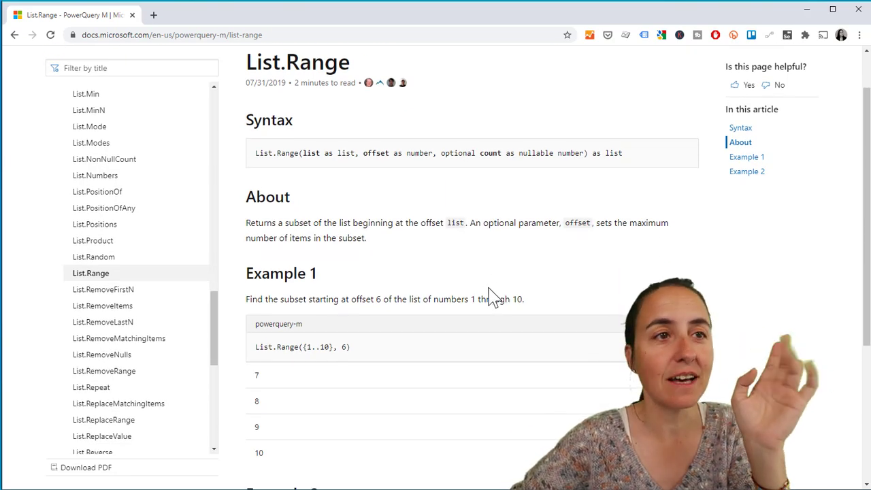
scroll(485, 304, "down", 2)
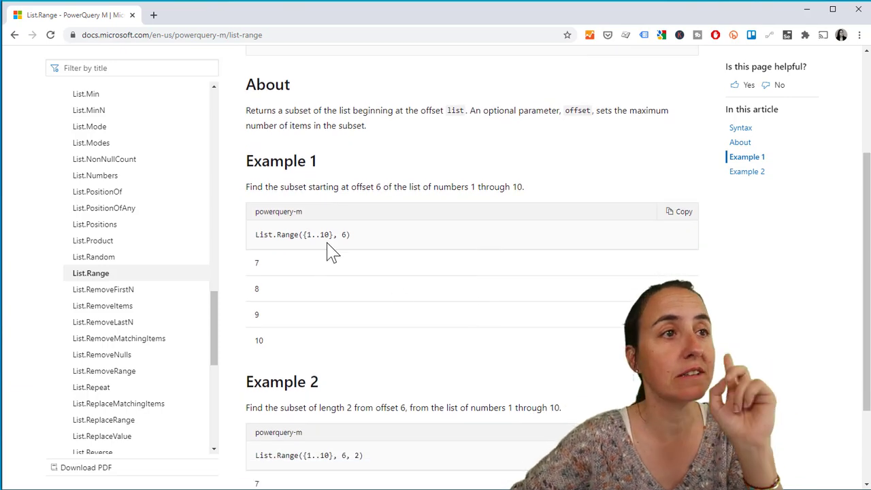
Study both List.Range examples, comparing the offset-only call with the one that also has a count, and return to Power Query Editor
left_click_drag(257, 234, 329, 235)
left_click(308, 236)
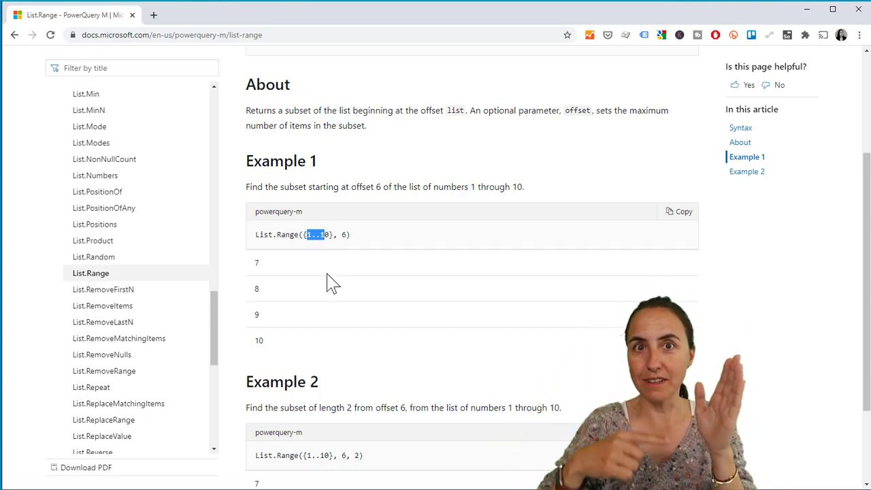
left_click(357, 268)
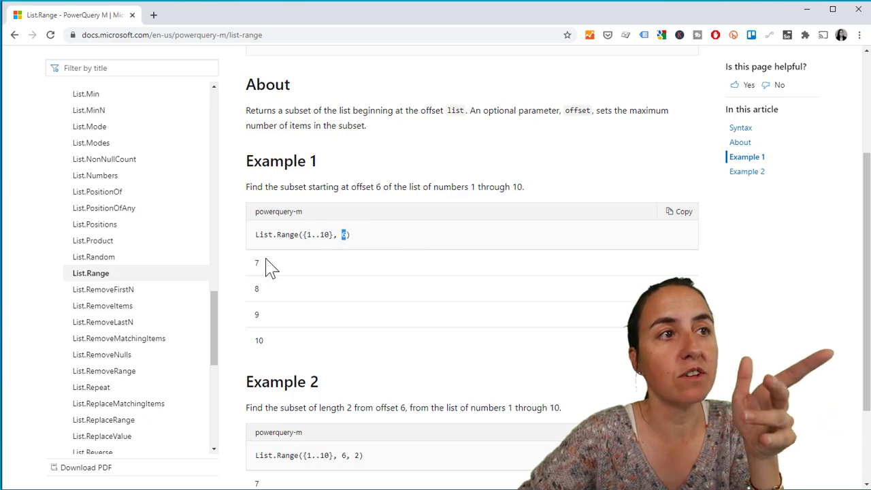
scroll(381, 337, "down", 2)
double_click(357, 336)
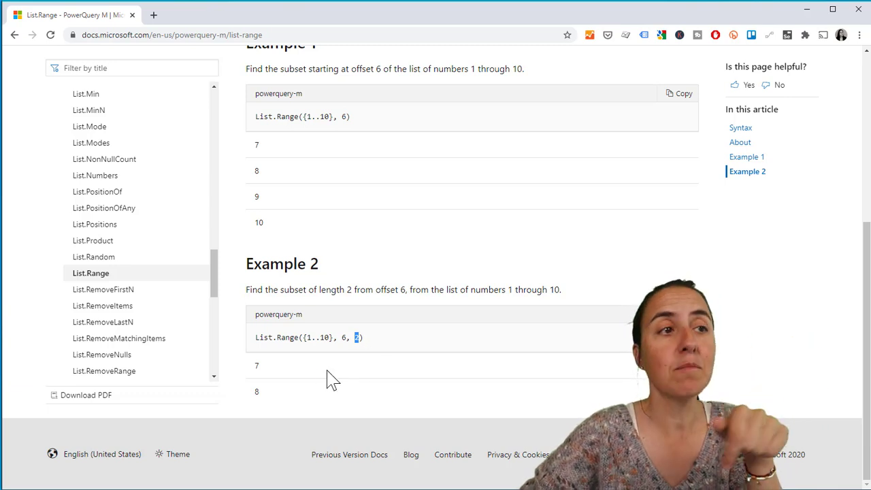
left_click(346, 338)
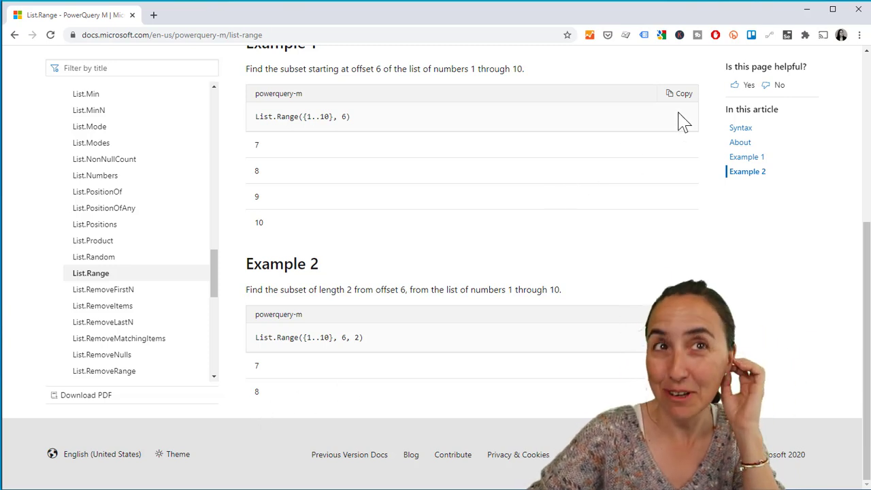
left_click(806, 10)
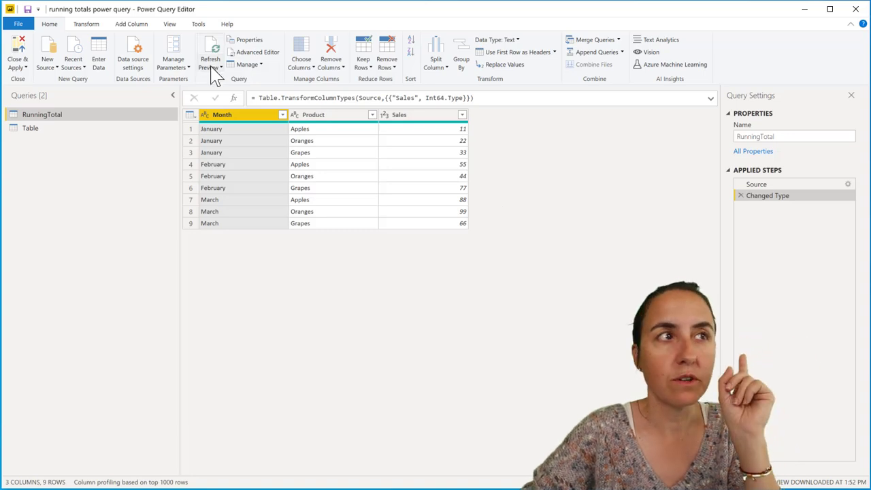
Add an index column to the RunningTotal query
left_click(86, 24)
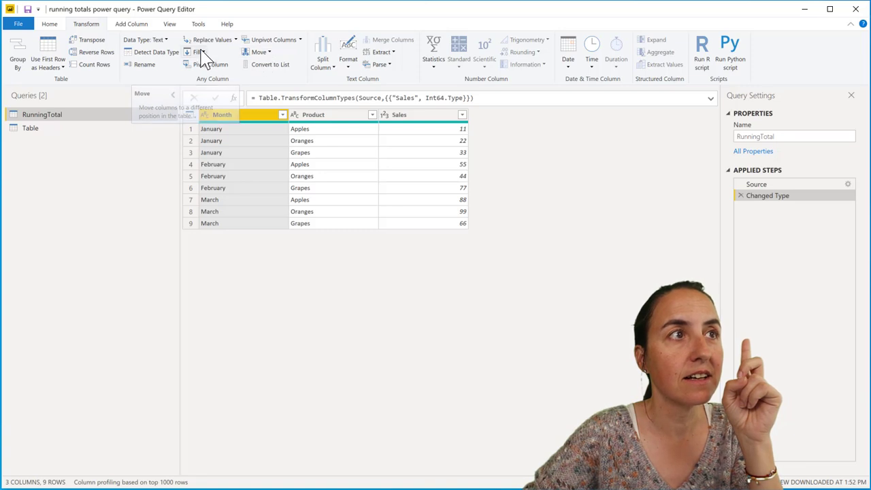
left_click(131, 24)
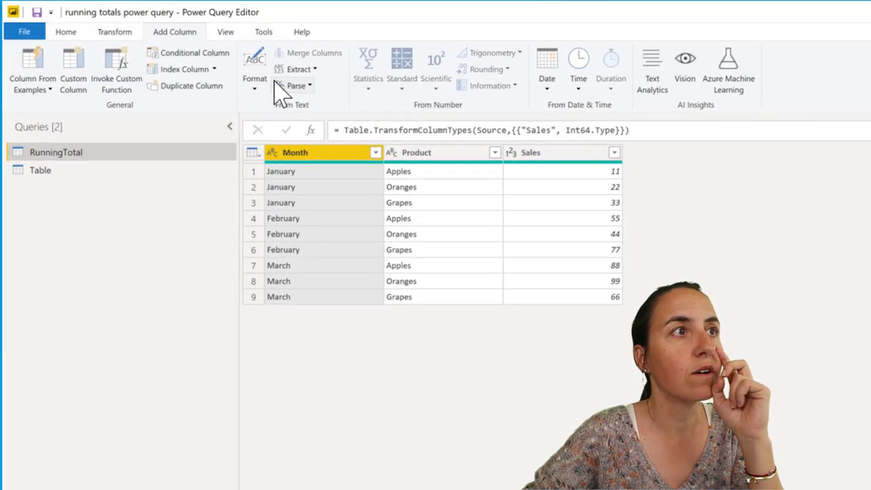
left_click(204, 68)
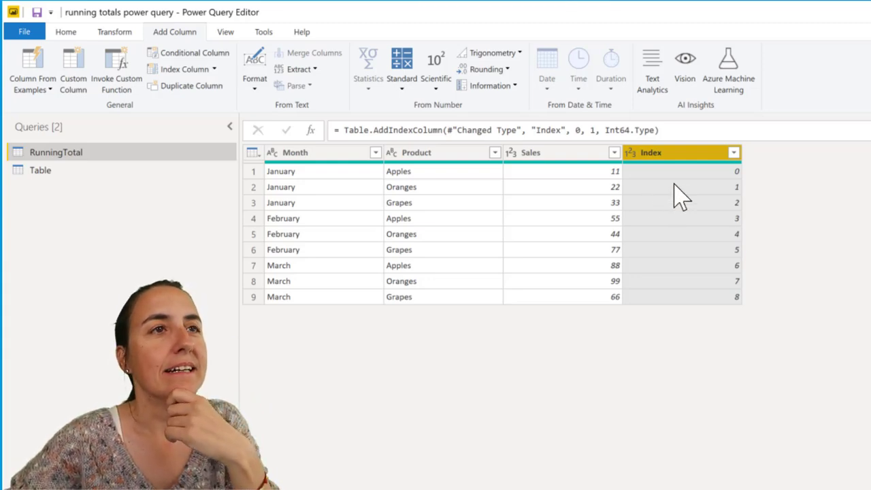
Change the index column's starting value to 1 in its Table.AddIndexColumn formula
left_click(579, 130)
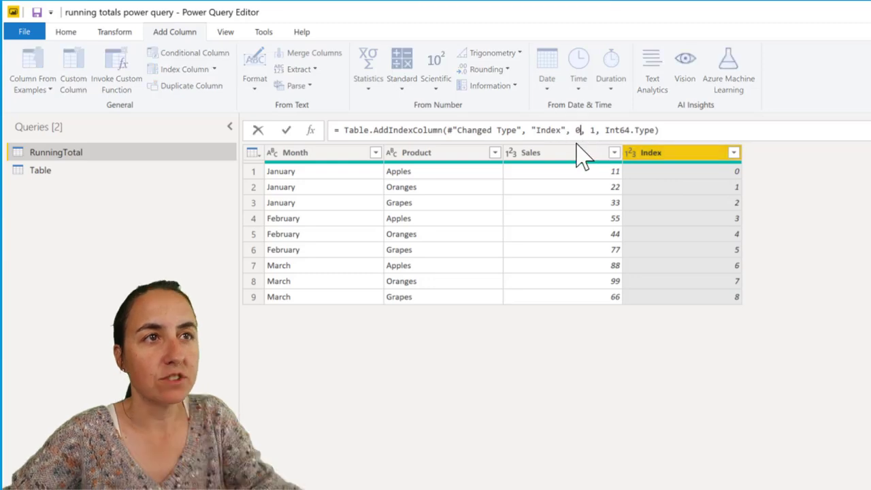
type("1")
key("Return")
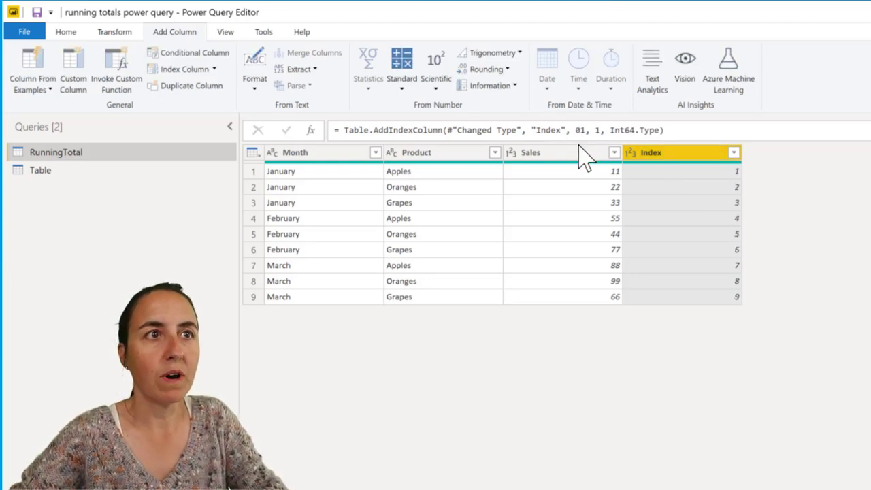
left_click(576, 130)
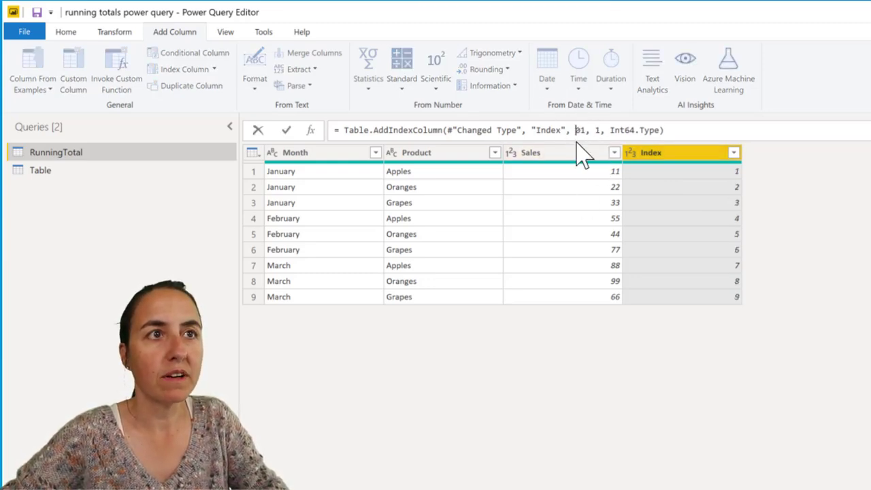
key("Delete")
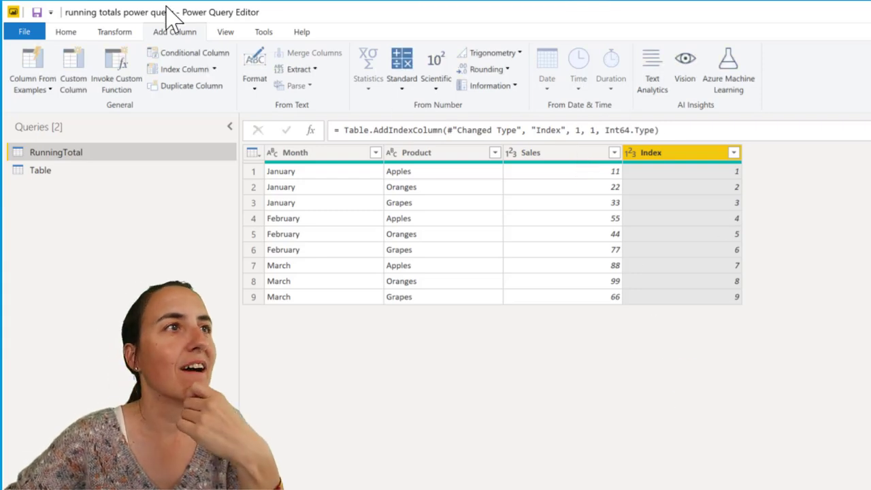
key("Return")
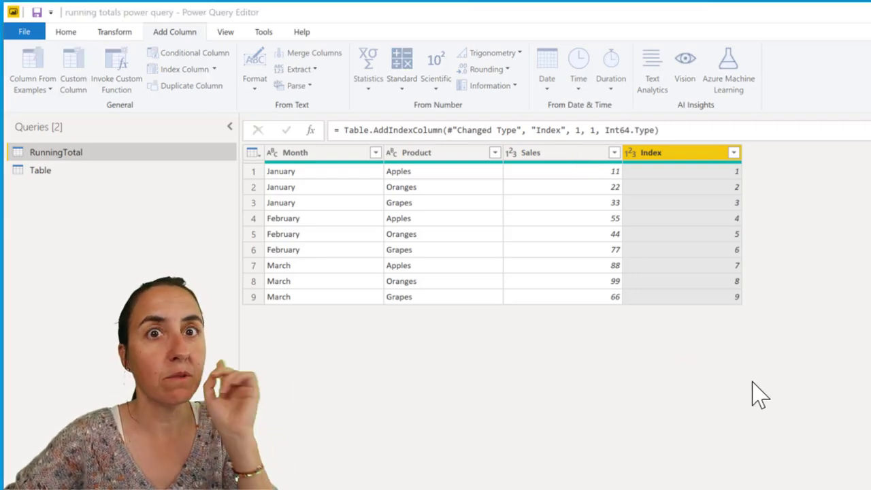
Add a custom column named Custom with the formula List.Range([Sales], 0 , [Index]) and inspect its first row
left_click(73, 72)
left_click(503, 291)
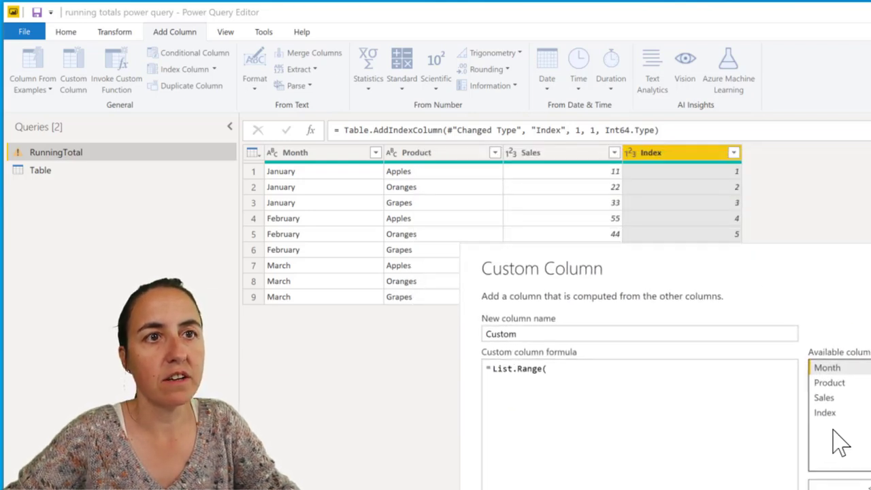
double_click(838, 398)
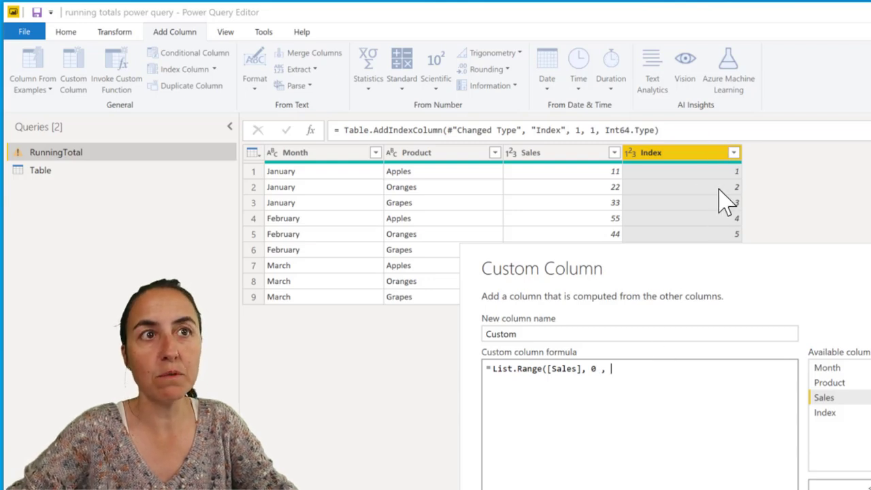
double_click(827, 412)
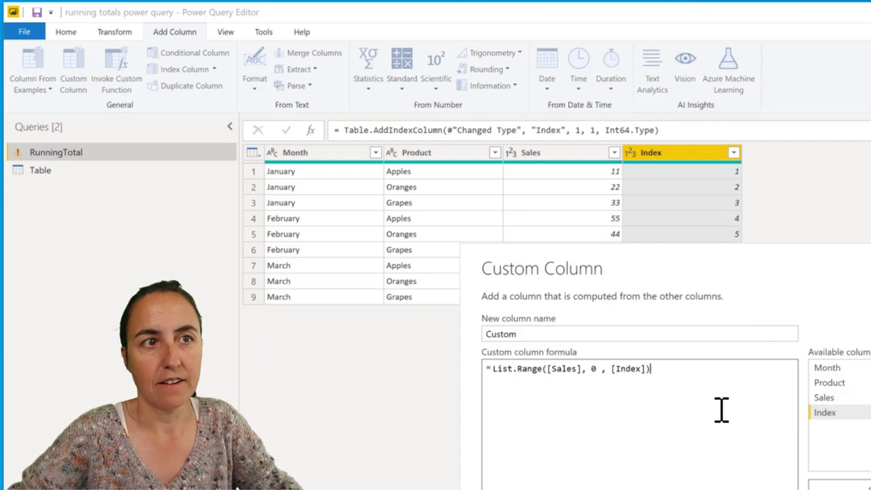
key("Return")
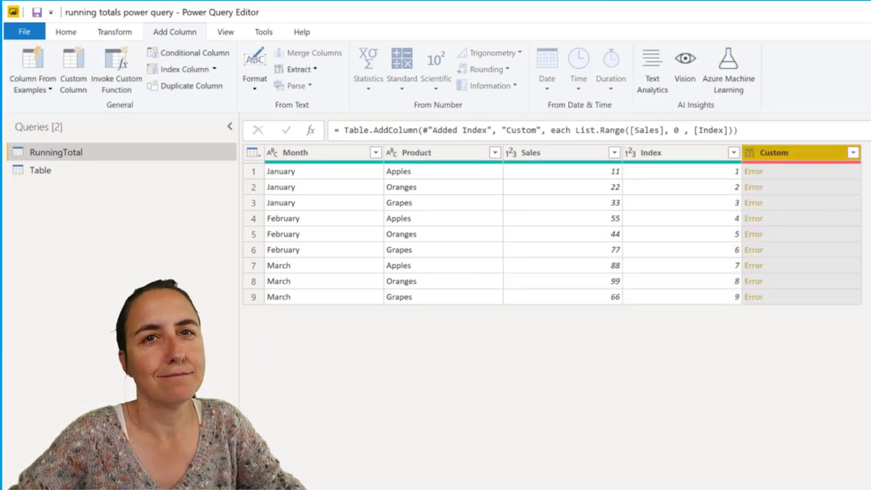
left_click(820, 171)
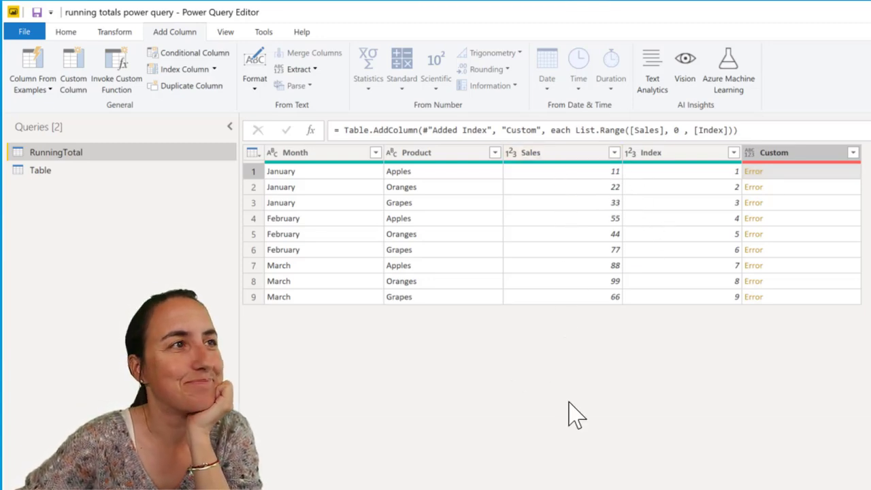
In the Table query, add a custom step with the formula = Source[Column1] to extract that column as a list
left_click(56, 171)
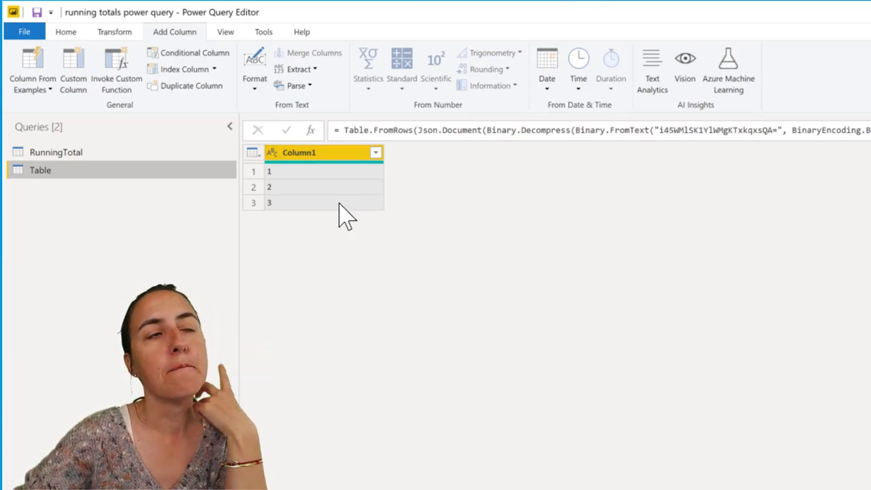
left_click(310, 130)
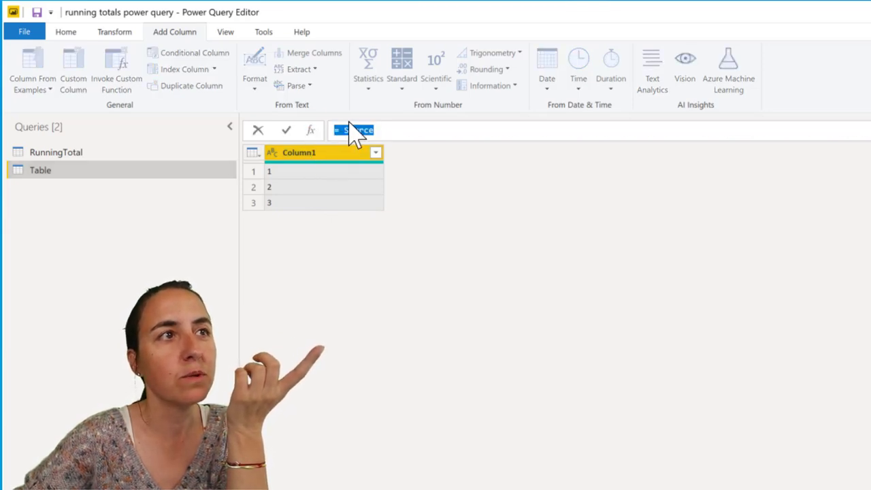
key("End")
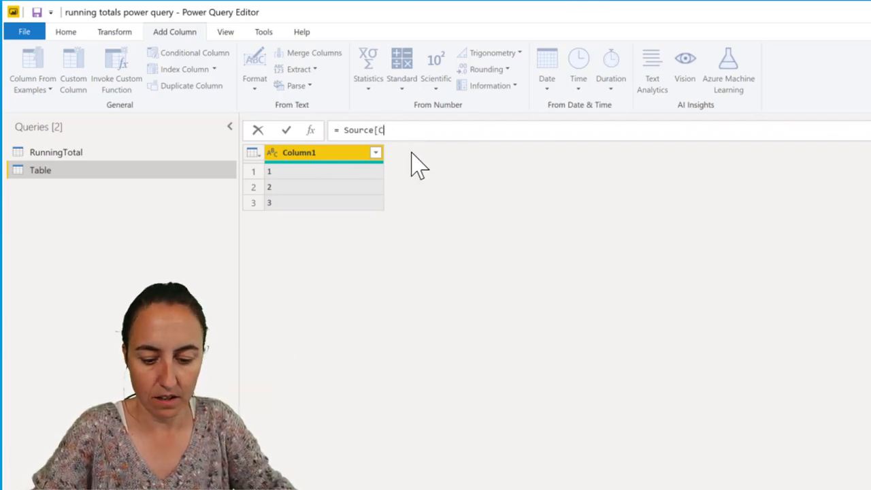
key("Return")
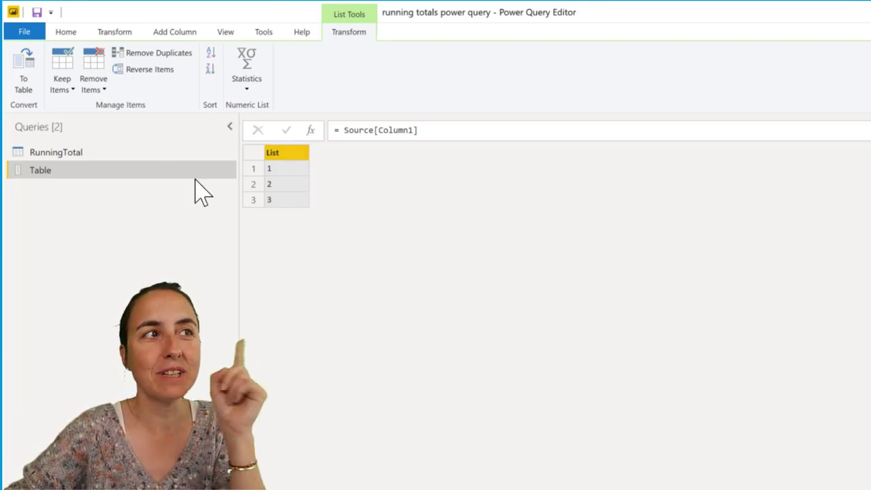
In RunningTotal, change the Custom column's formula to List.Range(#"Added Index"[Sales], 0 , [Index]) and preview the lists in rows 2 and 3
left_click(103, 154)
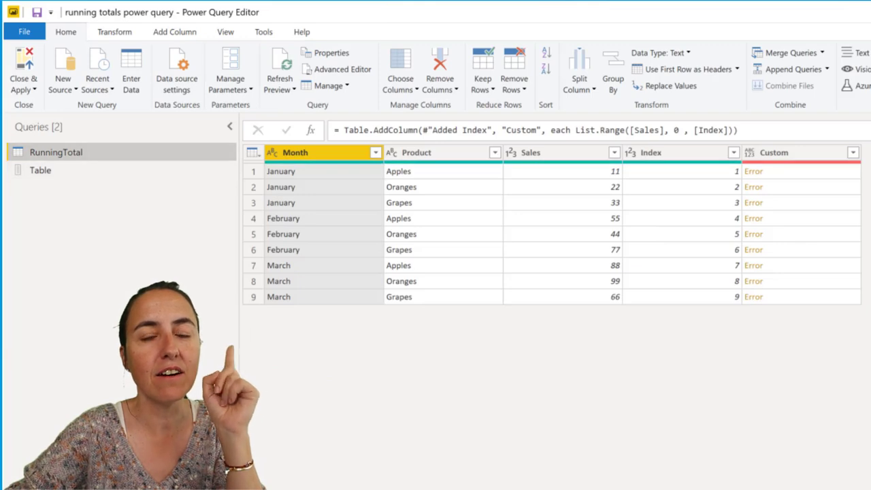
left_click_drag(798, 315, 440, 271)
left_click(402, 377)
type("#\"Add")
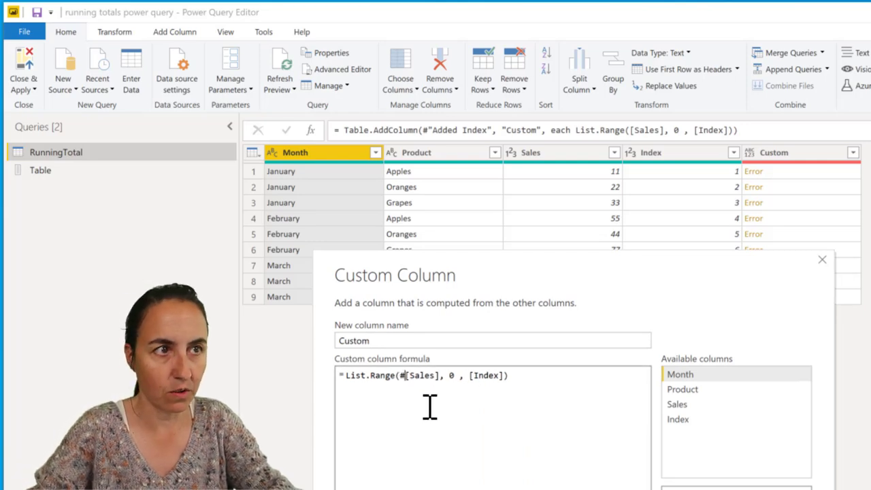
type("ed Index")
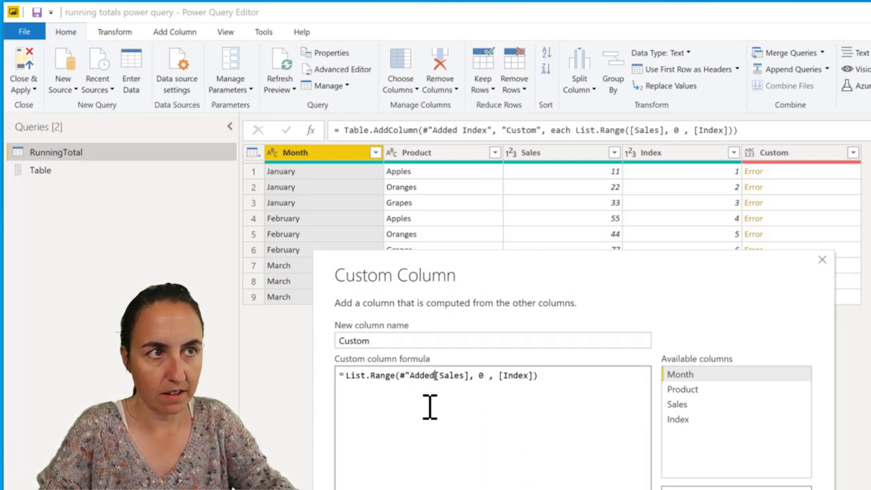
type("\"")
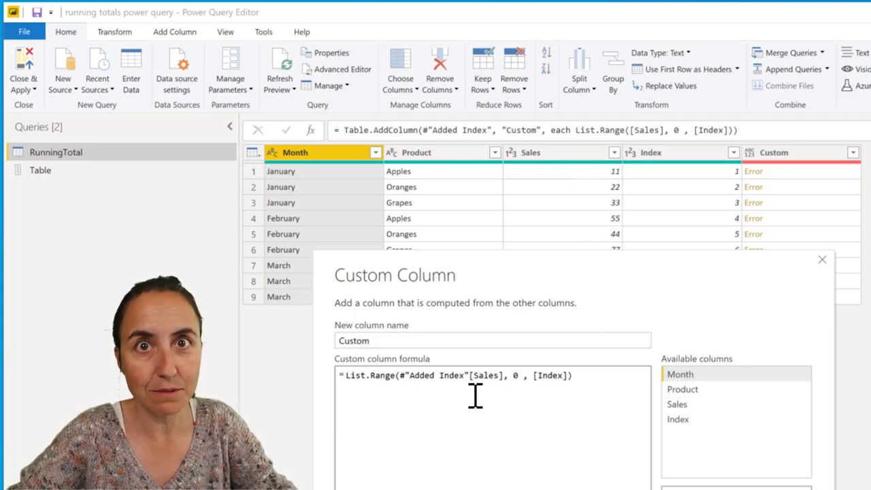
left_click(749, 486)
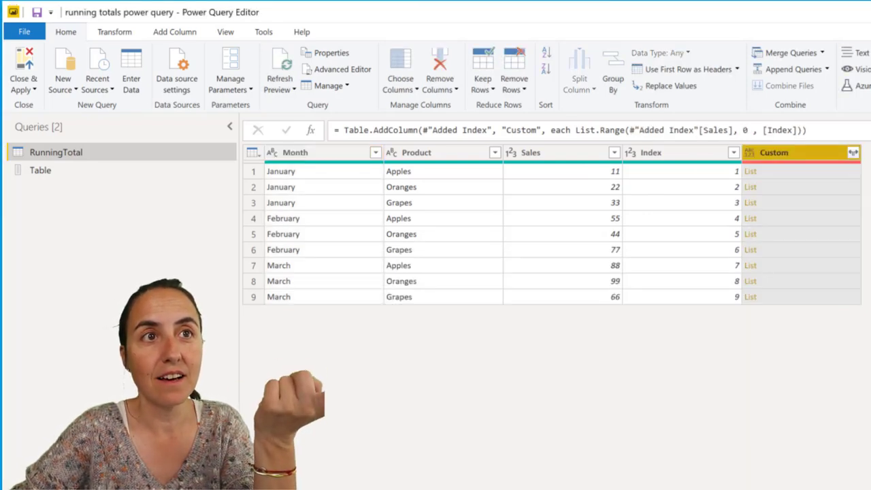
left_click(813, 183)
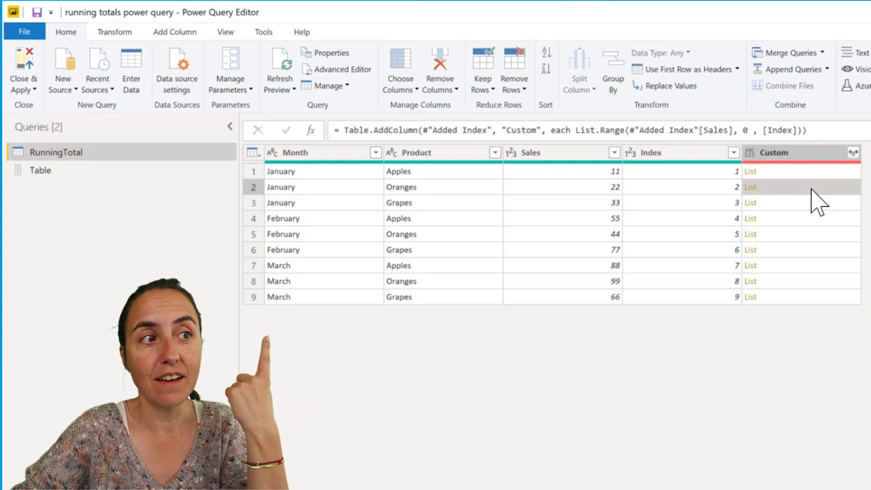
left_click(810, 198)
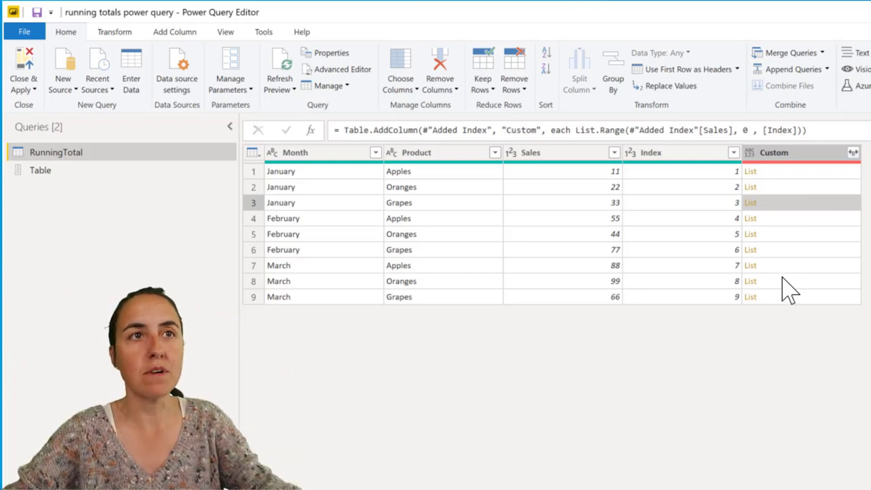
Wrap the Custom column's List.Range expression in List.Sum to calculate a running total
left_click(575, 130)
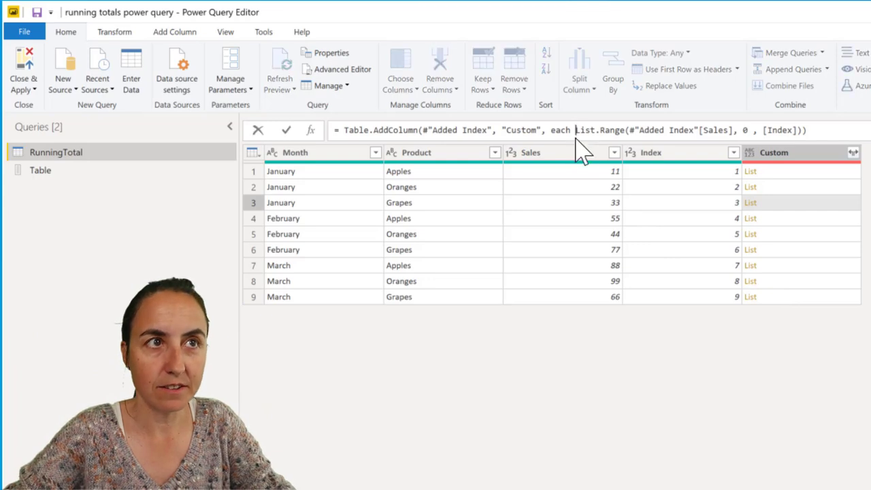
type("List.Sum")
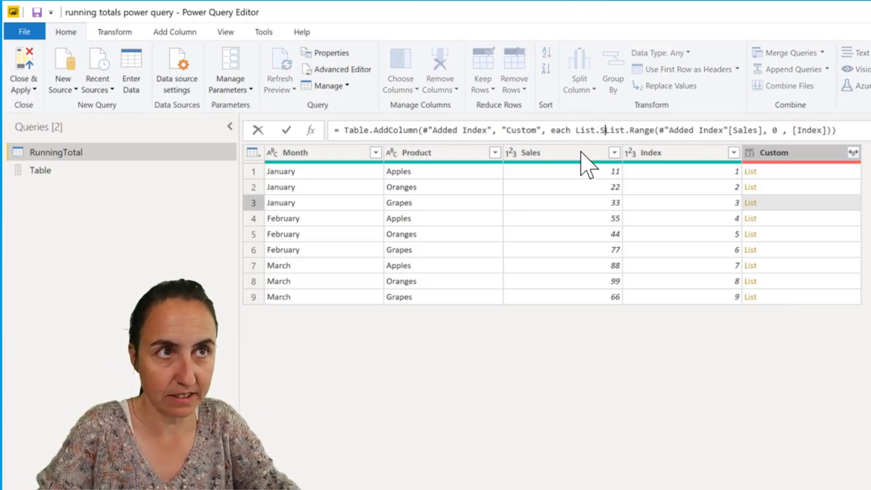
type("(")
key("End")
type(")")
key("Return")
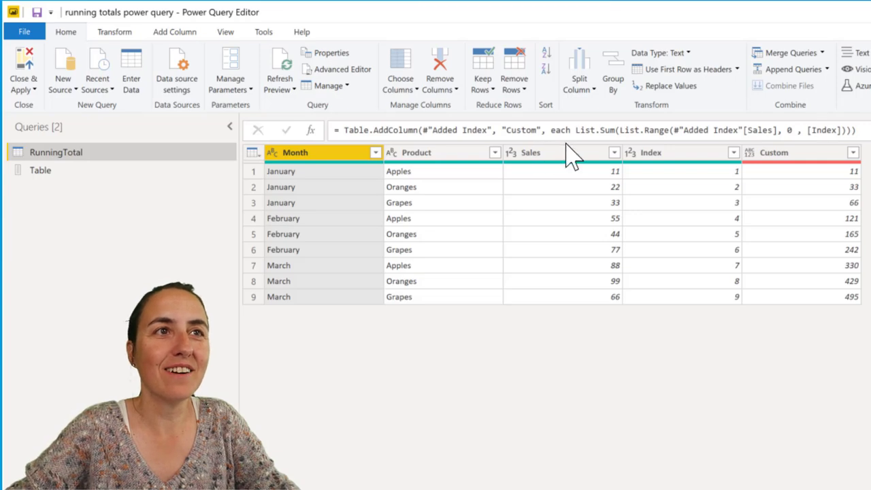
Replace List.Sum with List.Average in the Custom column's formula to calculate a running average
double_click(606, 130)
type("Average")
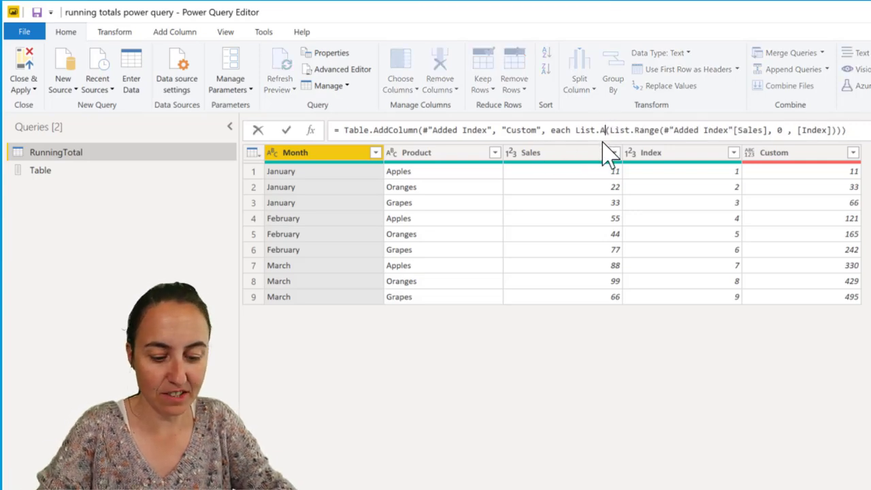
key("Return")
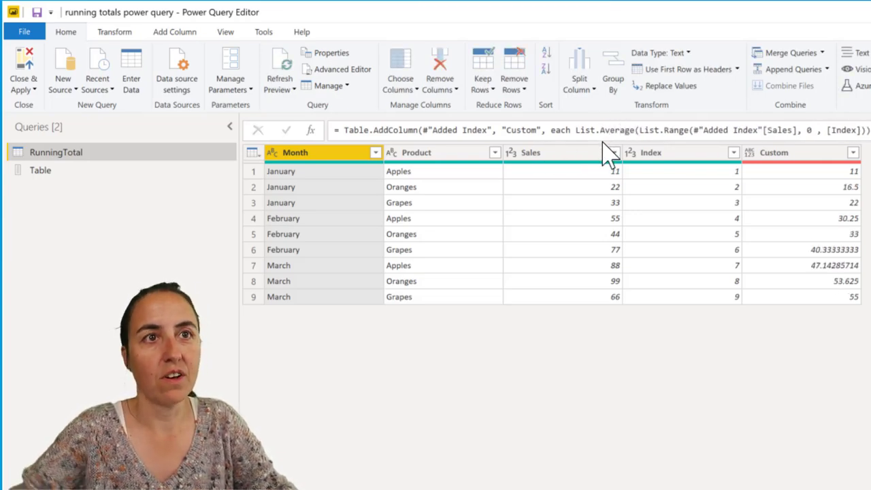